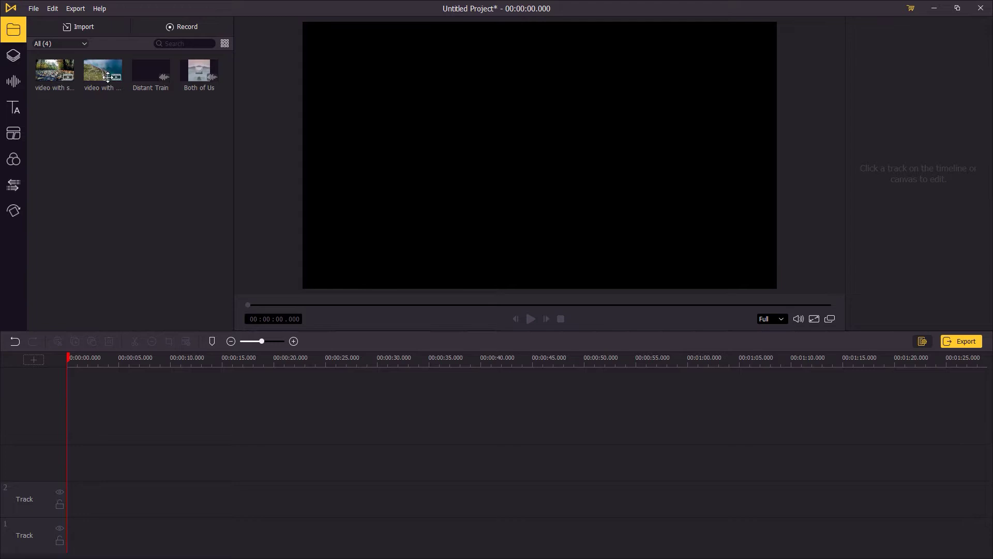
Place the silent train clip 'video with no sound' on track 3 of the timeline
drag(108, 77, 69, 479)
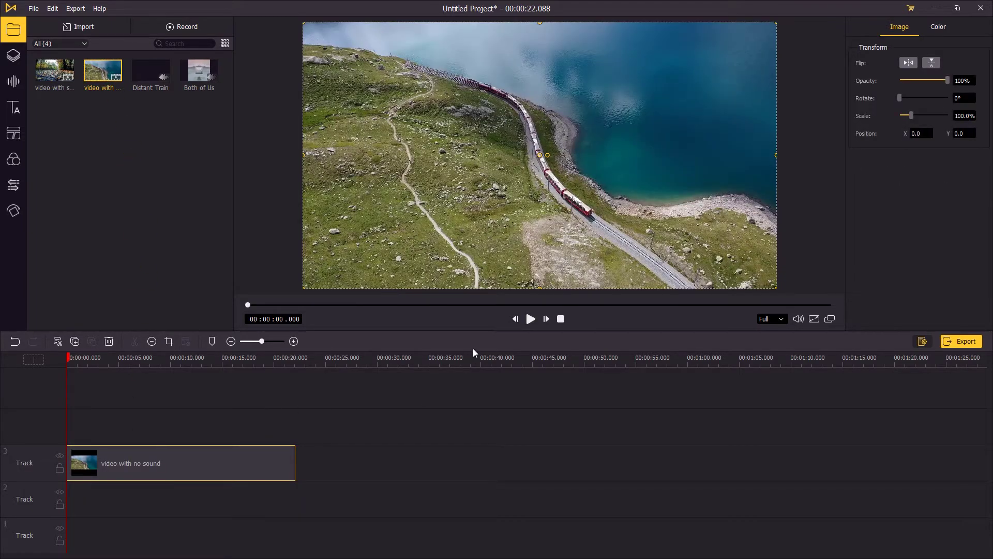
Preview the silent train clip, then select the Distant Train music in the library
click(528, 323)
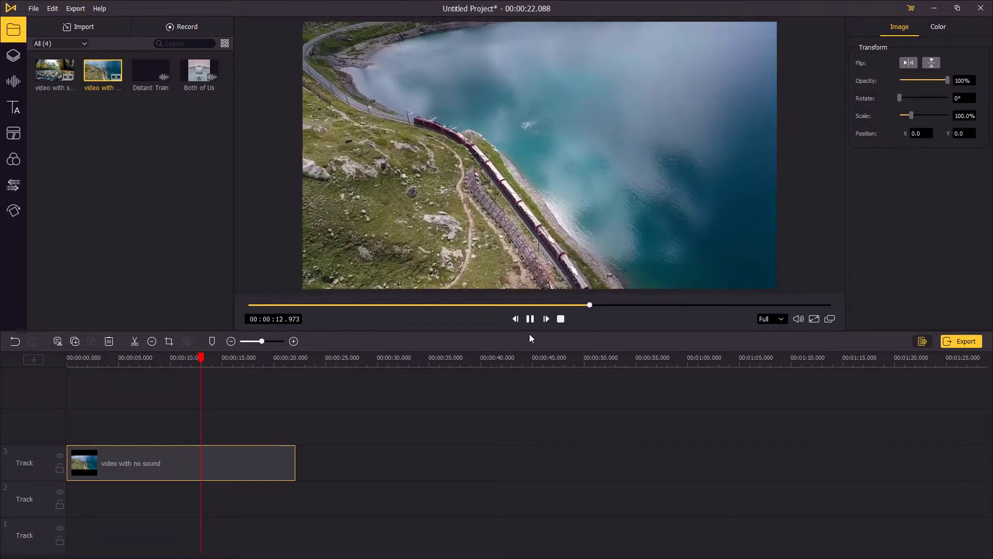
key(space)
click(154, 77)
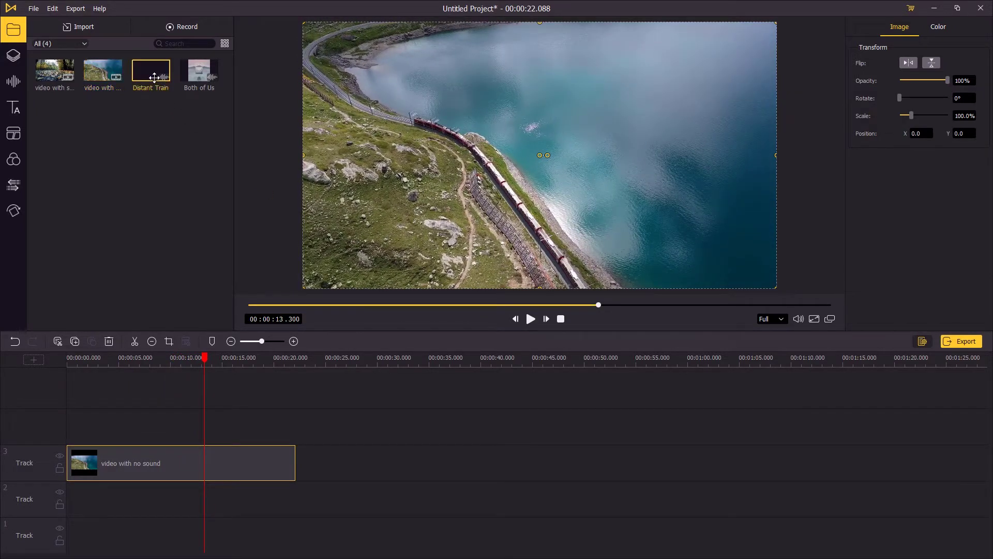
Place the Distant Train music on track 2 under the train clip and preview it from the start
drag(150, 75, 67, 506)
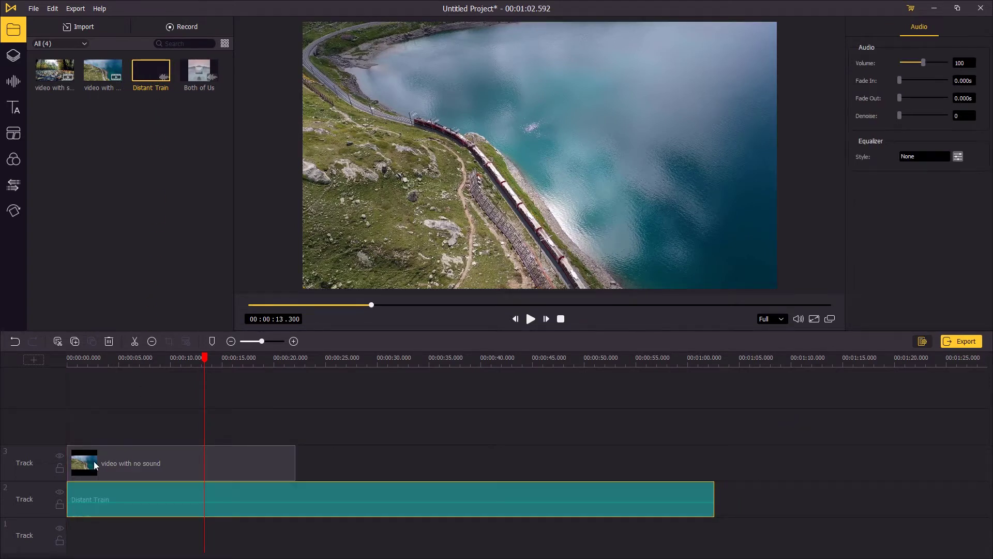
drag(205, 361, 52, 364)
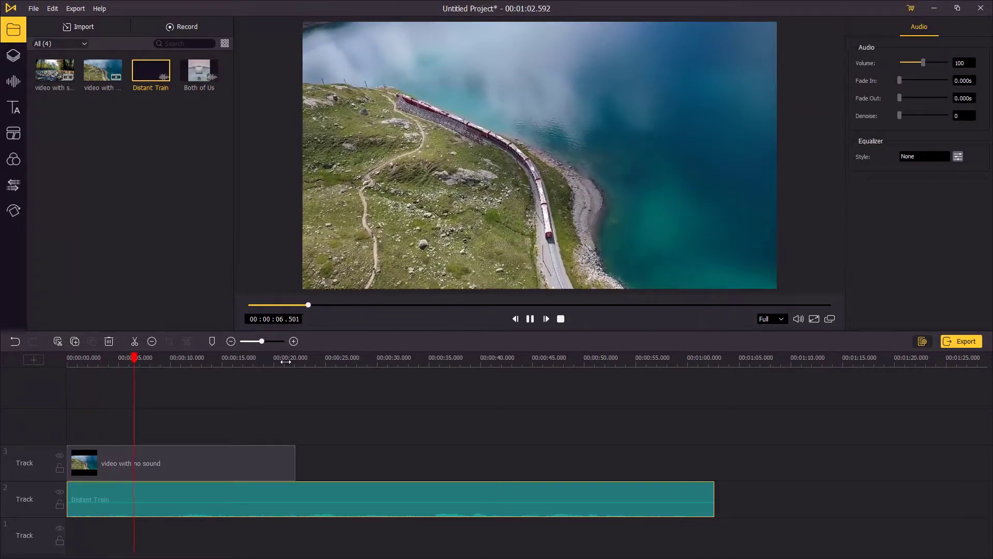
key(space)
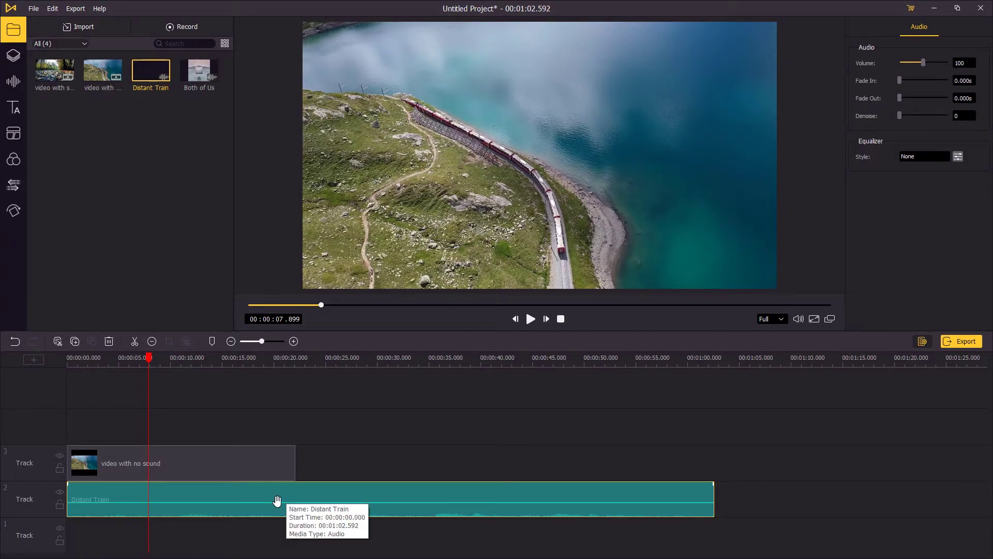
Boost the Distant Train volume to 200, preview it, and begin lowering its denoise level
drag(277, 500, 282, 487)
key(space)
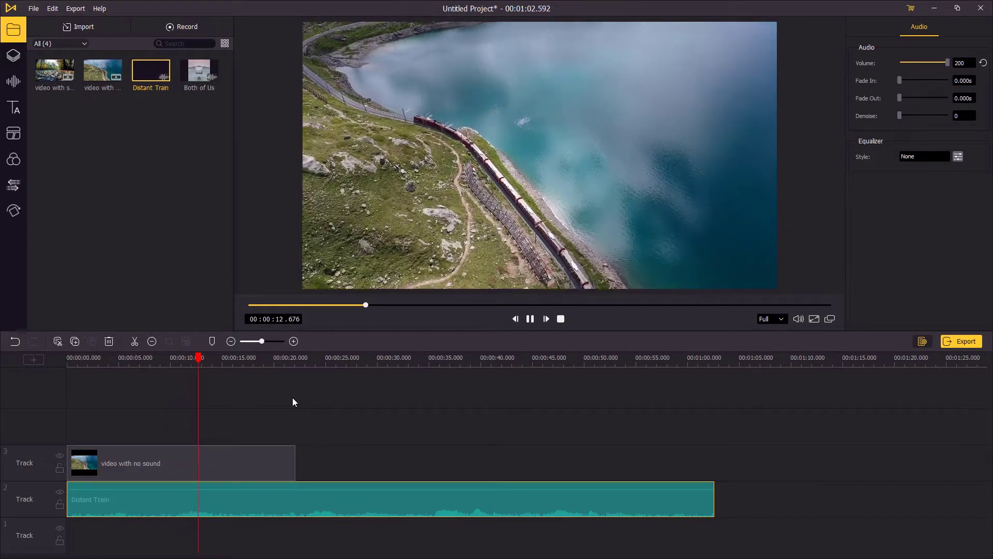
key(space)
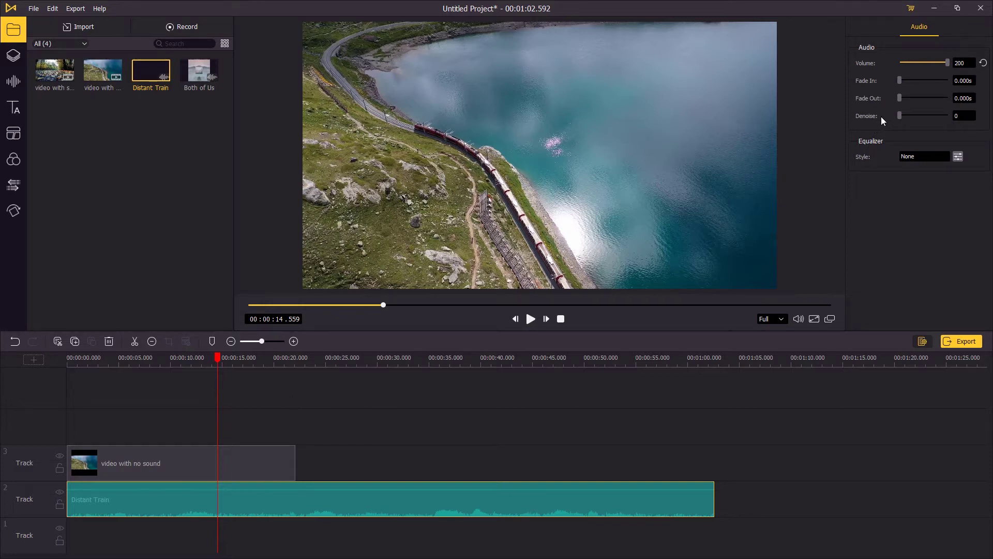
drag(899, 115, 923, 116)
Play the denoised (-103) Distant Train soundtrack from 0 to the video's end, then select the train clip
drag(220, 358, 70, 362)
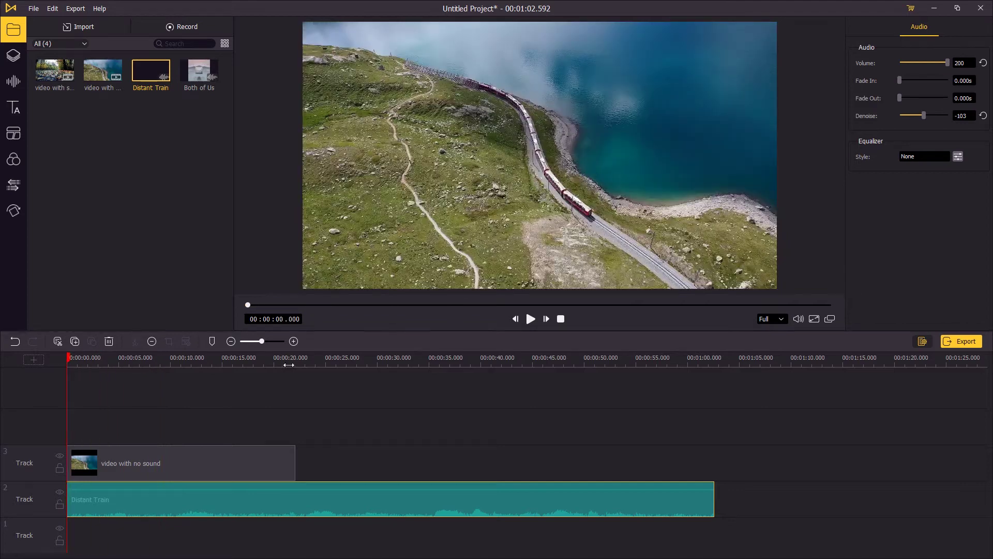
key(space)
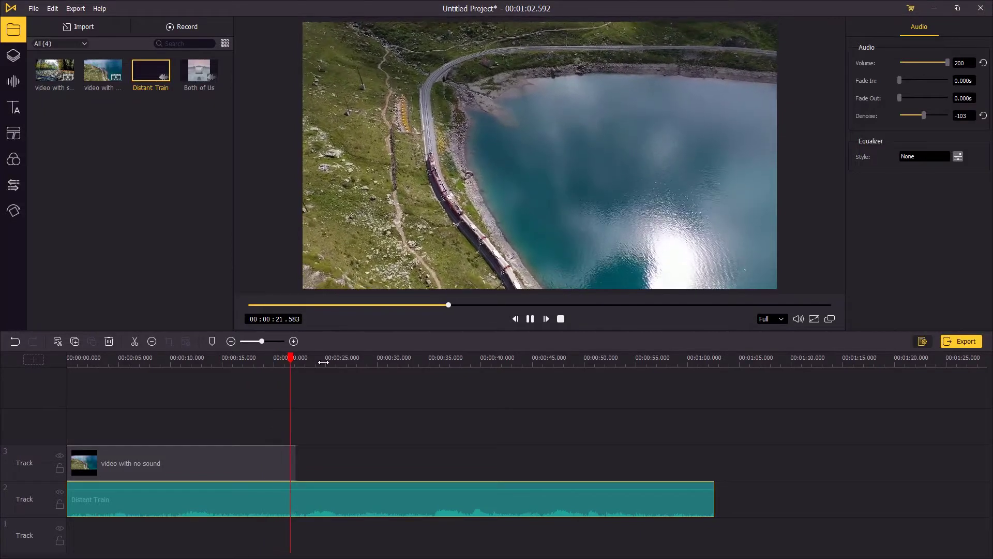
key(space)
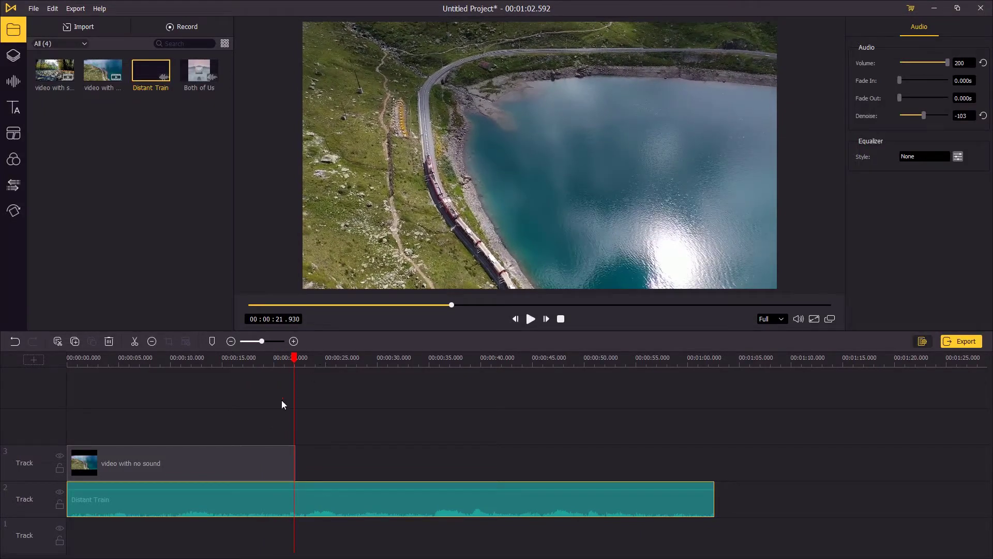
click(274, 462)
Trim the Distant Train clip to end at 00:00:22 with the video and preview the result
click(271, 497)
drag(713, 498, 298, 500)
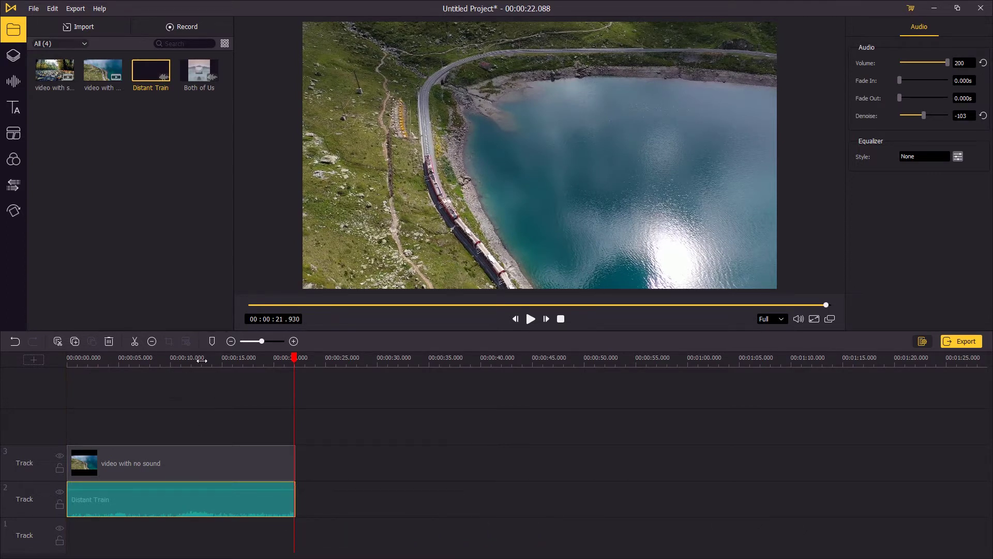
drag(202, 361, 56, 356)
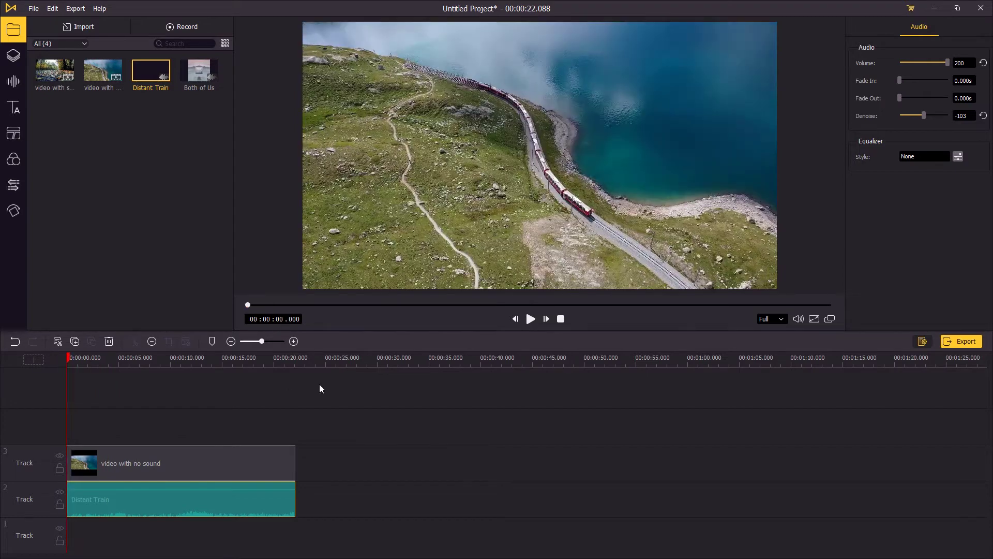
key(space)
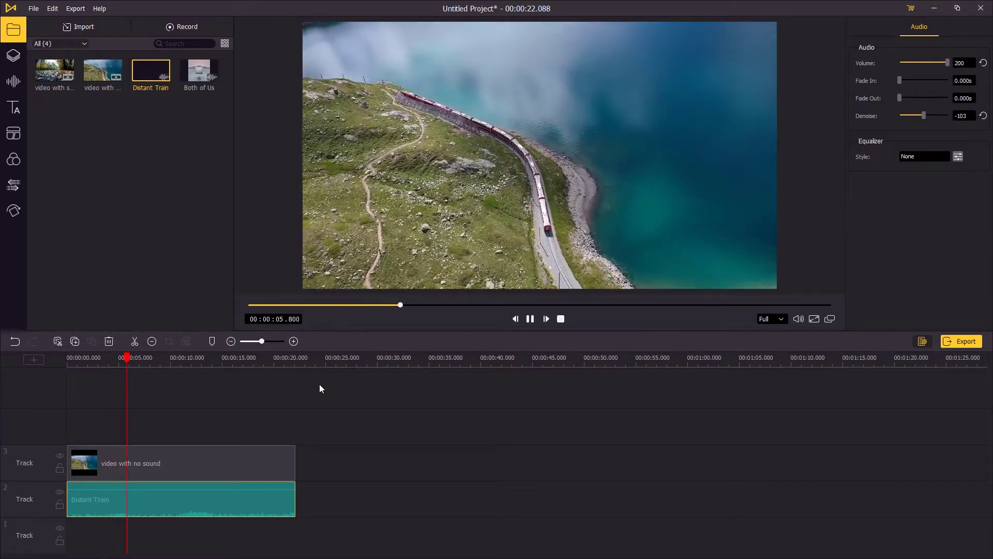
key(space)
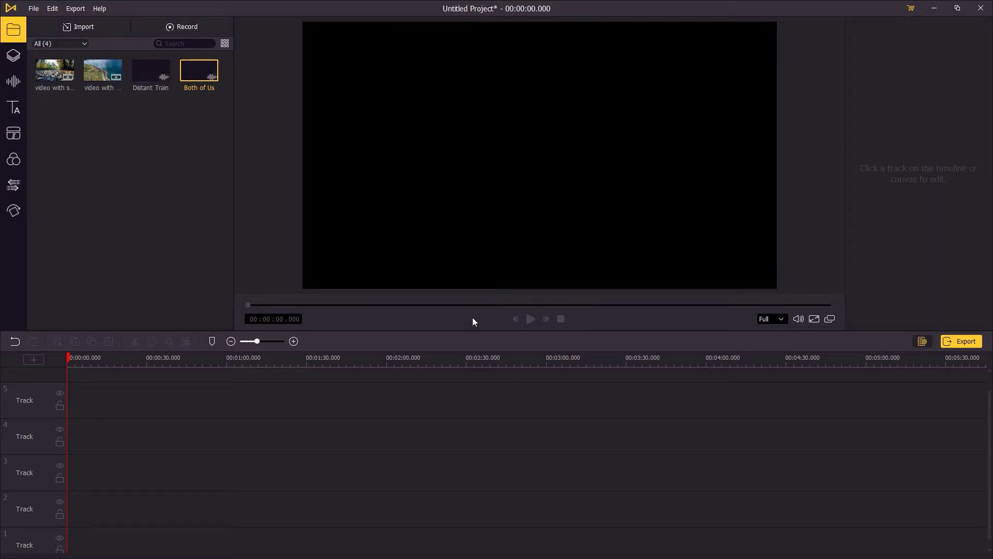
Add 'video with sound' to track 4, preview it, and detach its audio onto track 5
drag(54, 70, 70, 464)
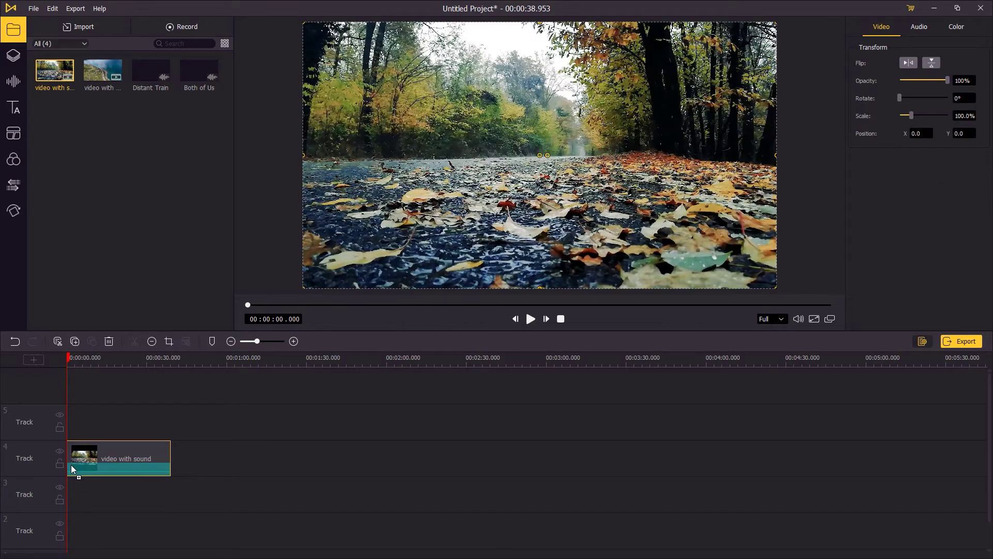
key(space)
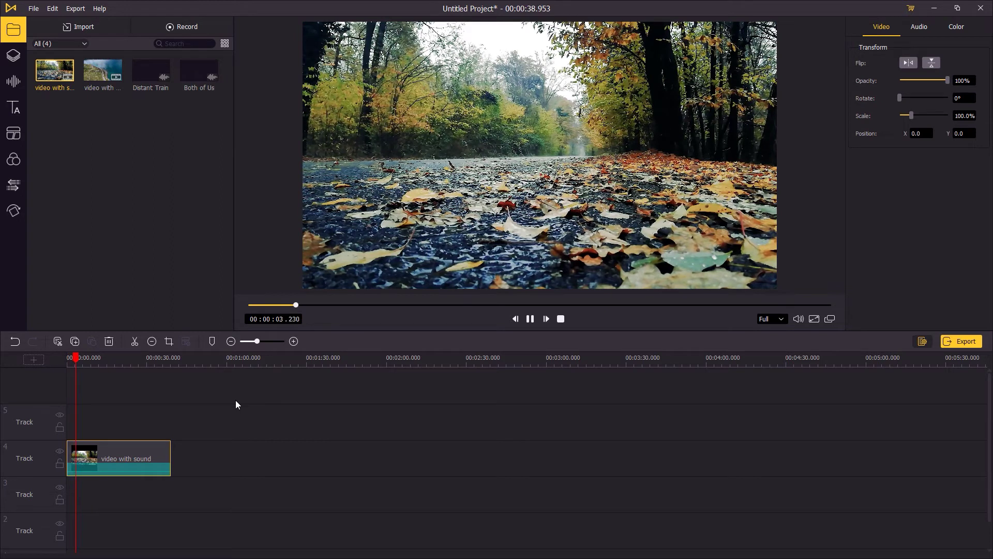
key(space)
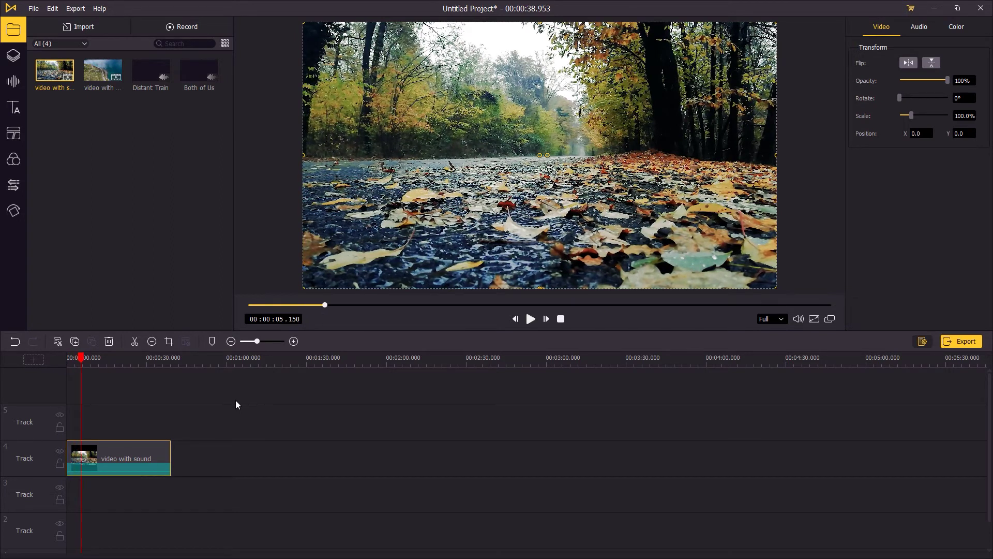
right_click(159, 453)
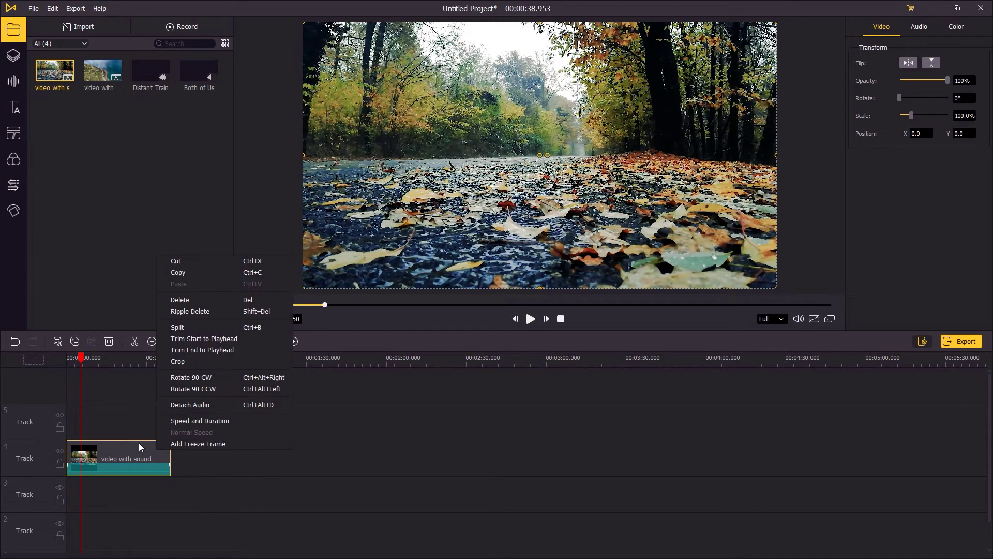
click(195, 407)
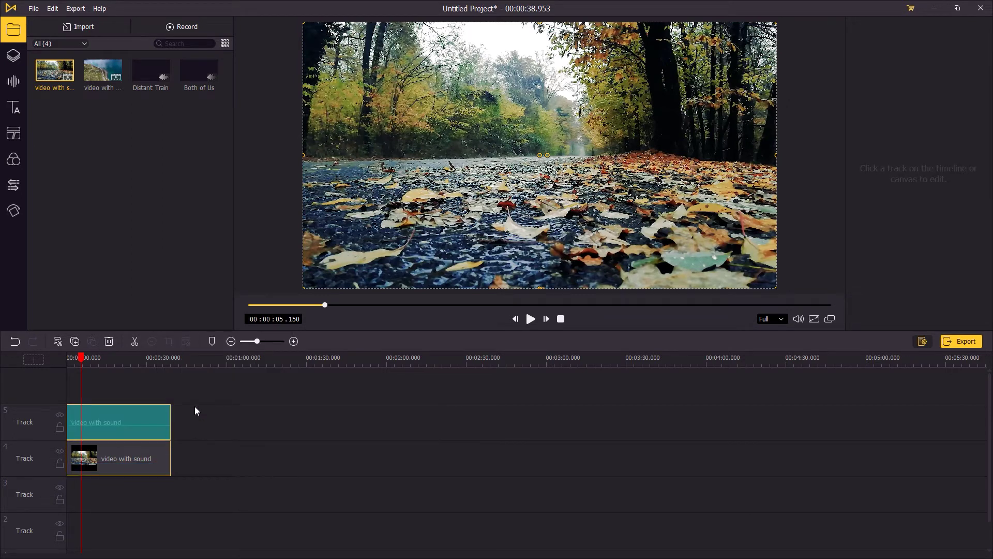
click(121, 410)
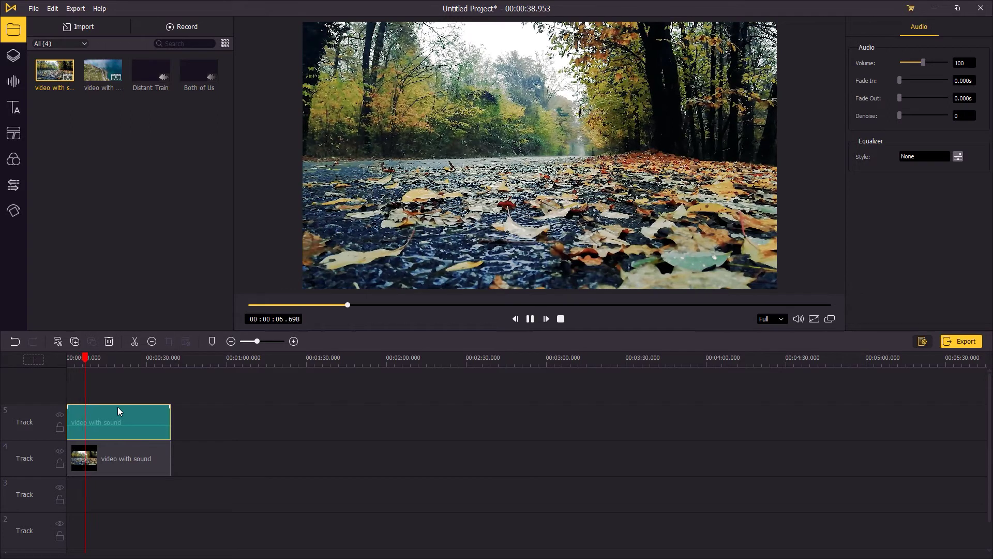
key(space)
key(Delete)
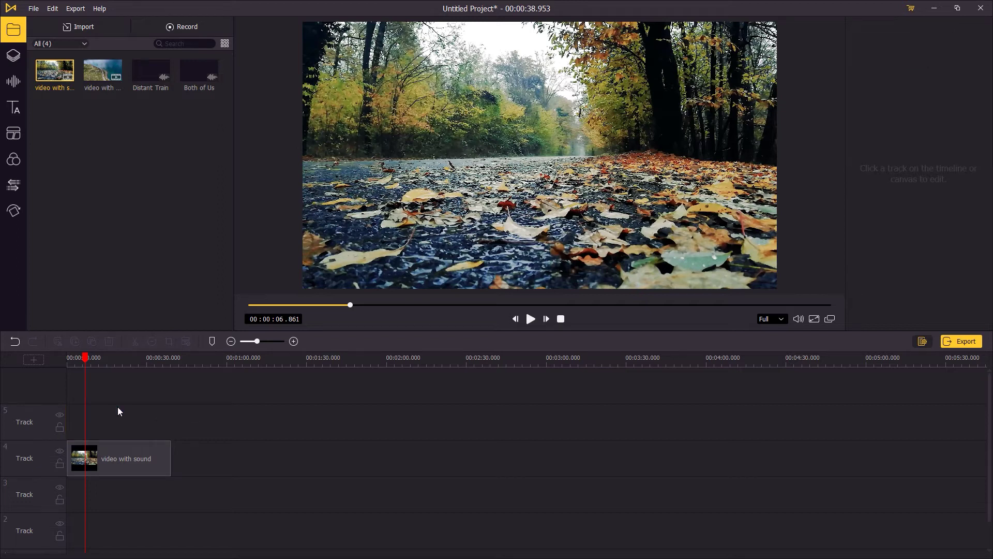
key(space)
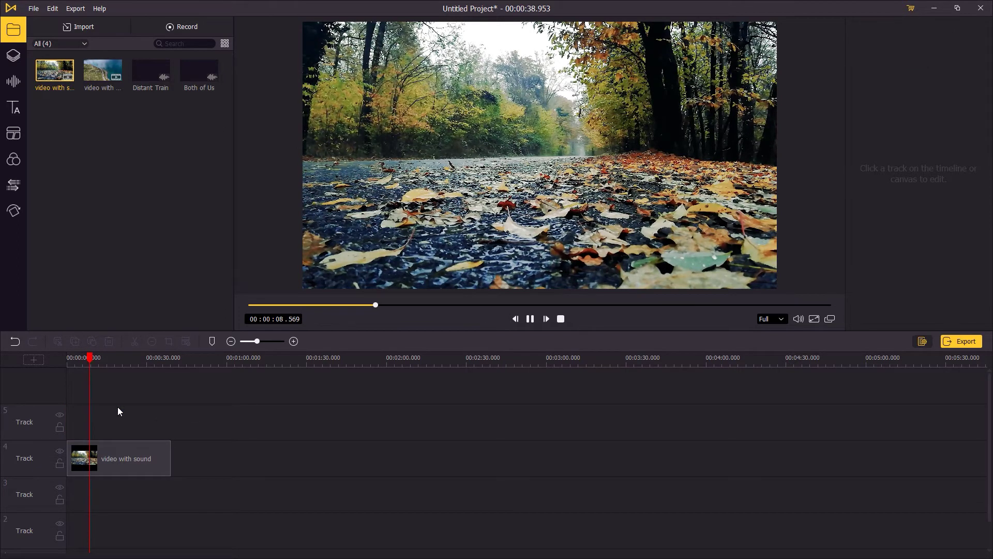
key(space)
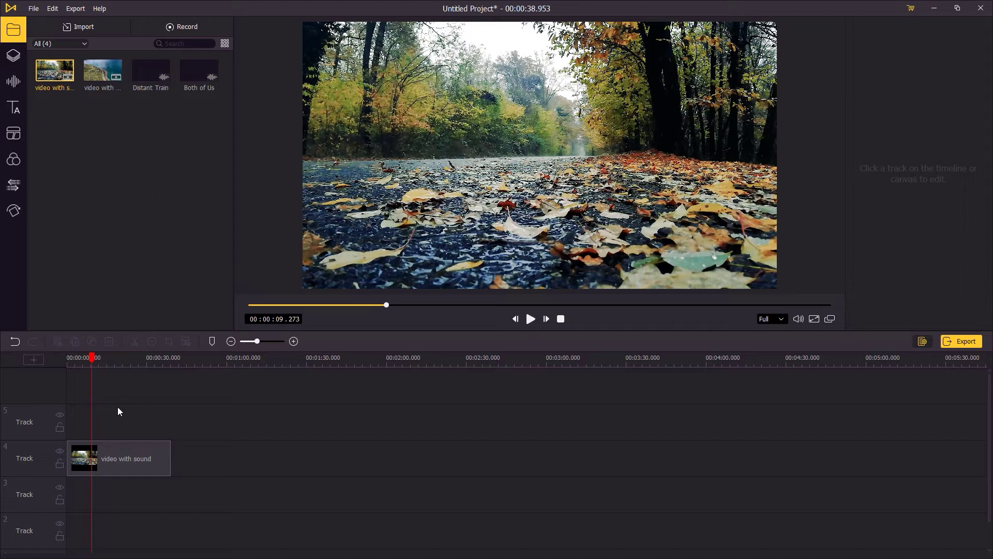
key(ctrl+z)
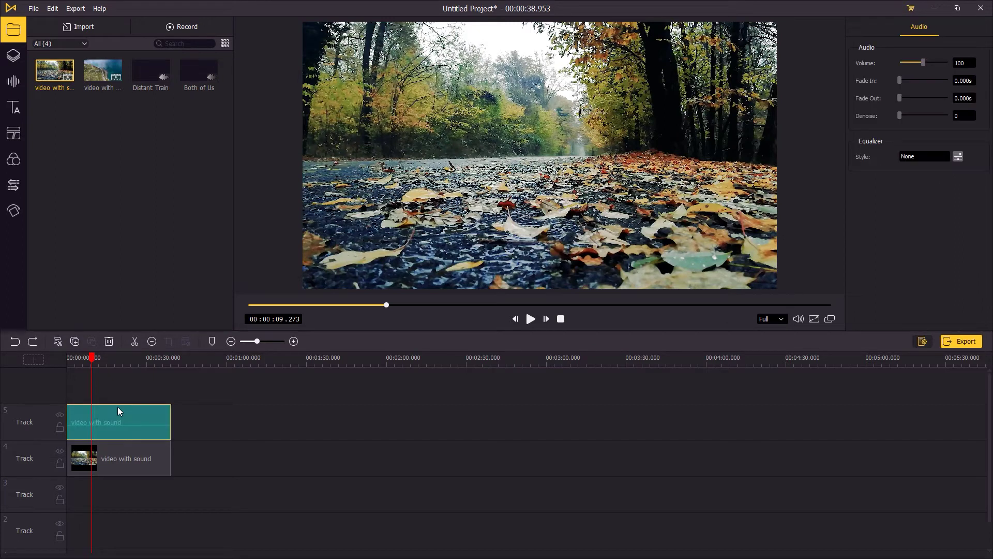
click(203, 78)
Place Both of Us on track 3 at the start, preview, and select the track 5 audio
drag(180, 177, 67, 493)
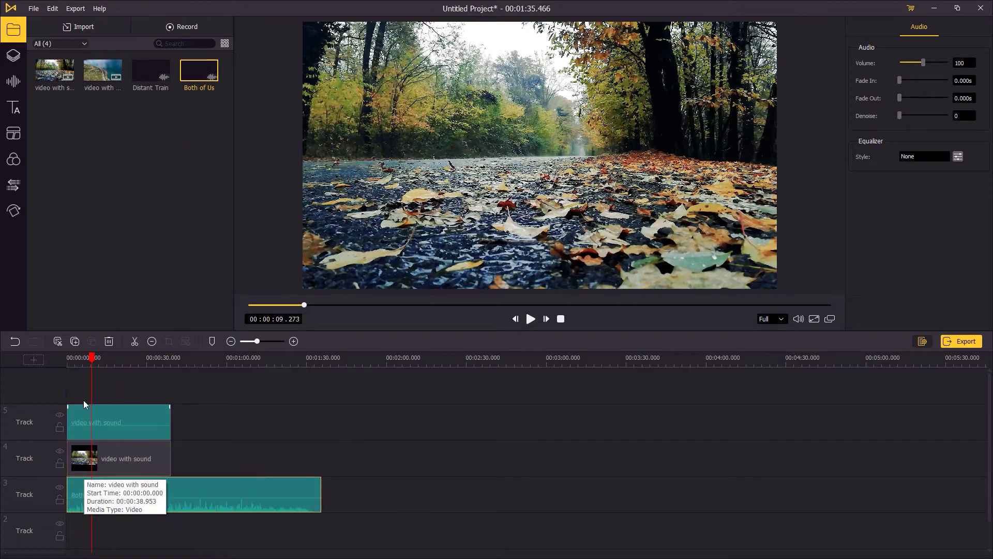
drag(94, 361, 55, 361)
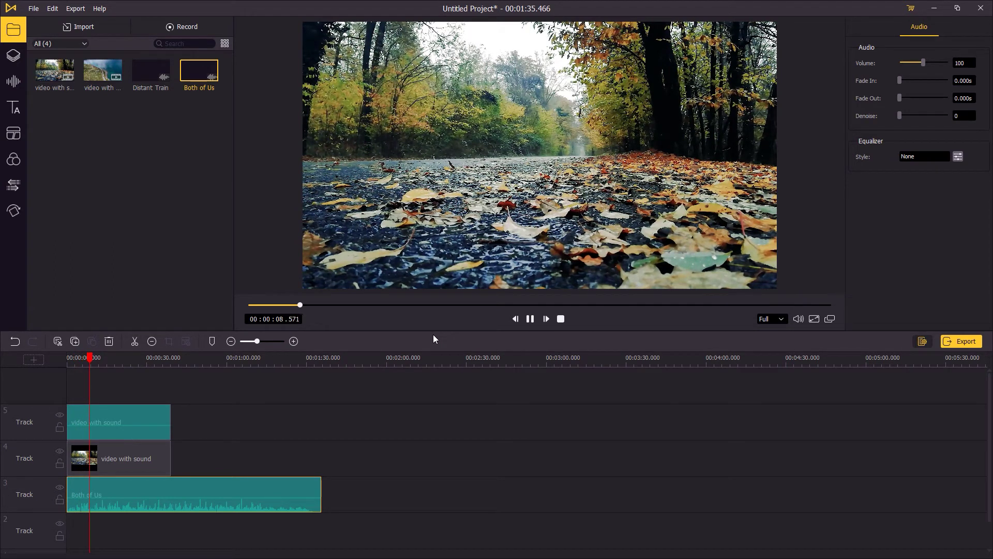
key(space)
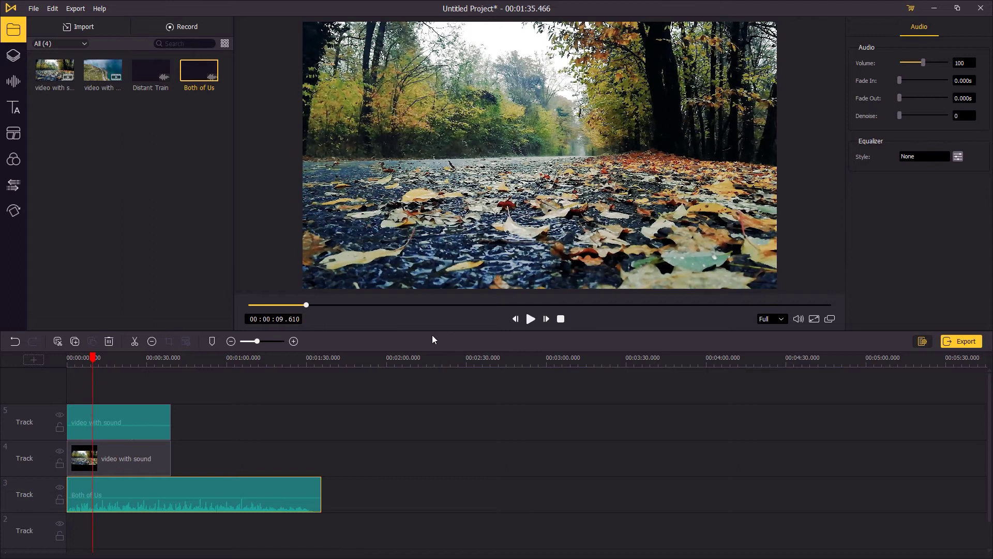
click(150, 414)
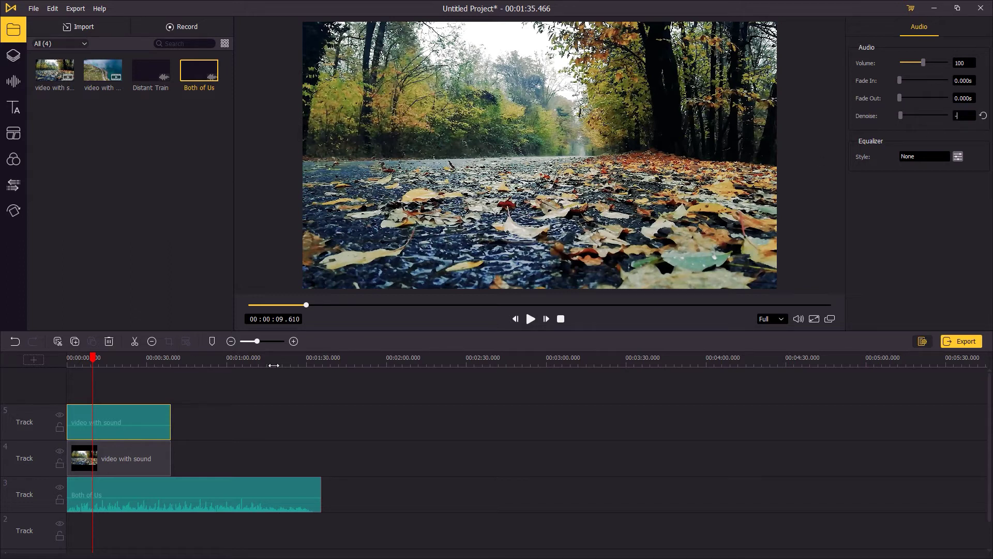
click(531, 319)
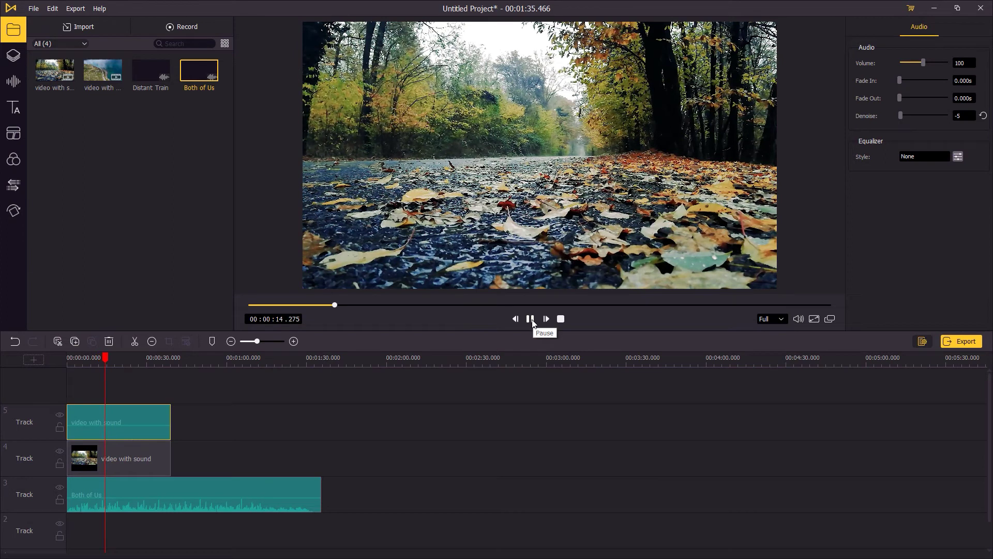
Pause playback of the project with the track 5 audio denoised to -5
click(533, 321)
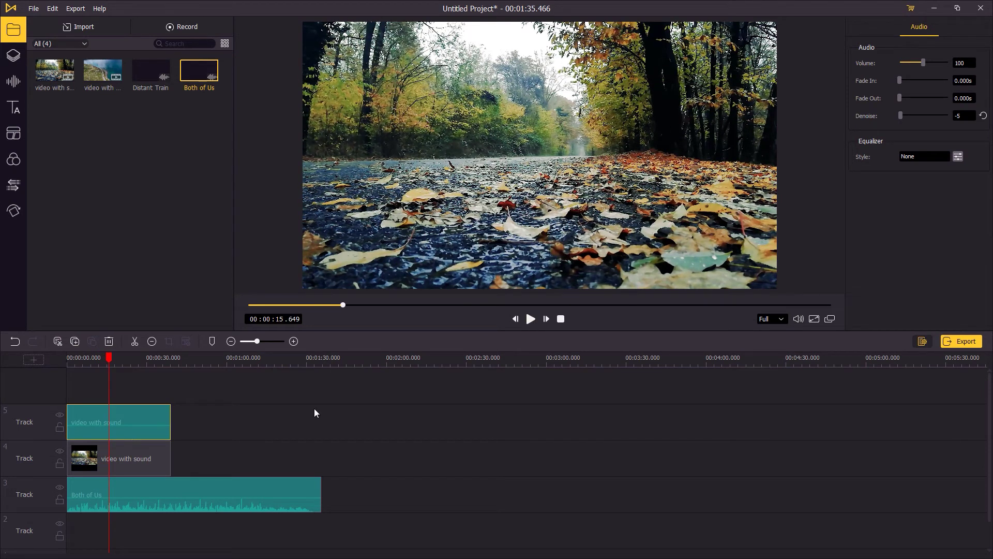
Trim Both of Us to end at 00:00:38.953 and give it a 0.5 s fade
drag(320, 489, 170, 482)
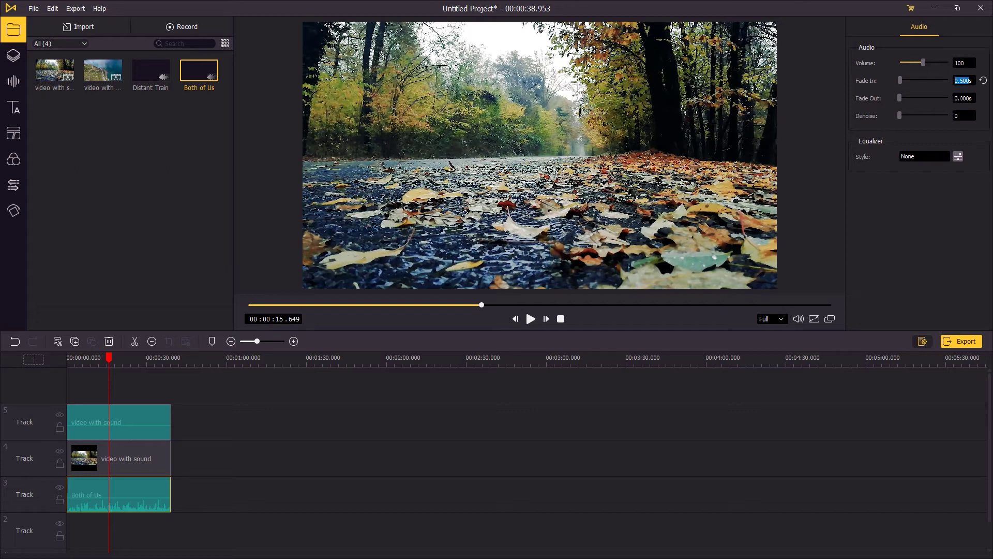
text(5)
key(Return)
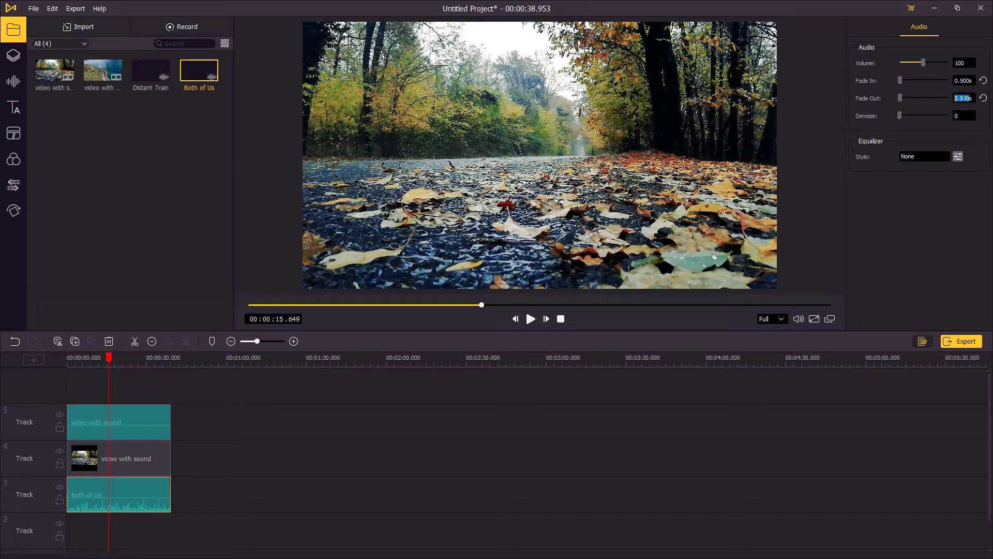